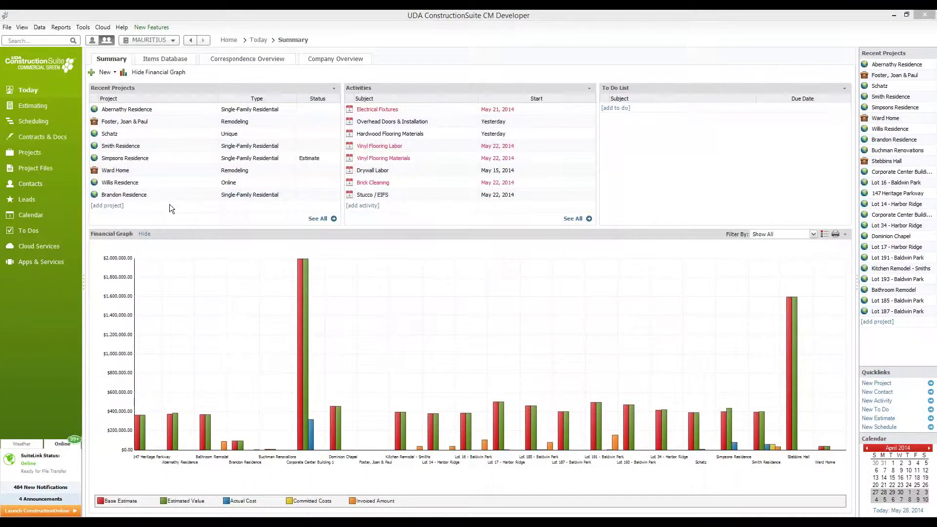
Switch ConstructionSuite to the Calendar Month View showing May 2014
left_click(47, 220)
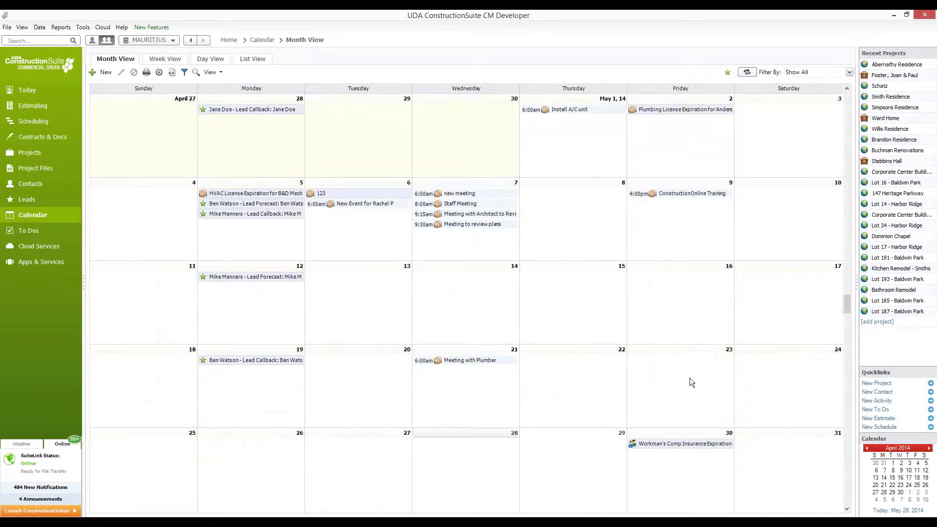
Start a new May 29 activity with the subject 'Meet with client to review plans'
double_click(581, 444)
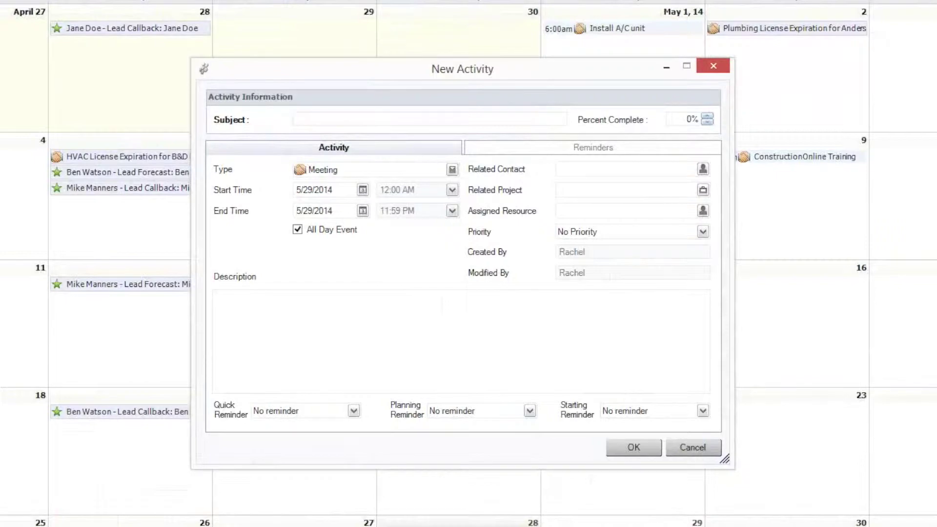
type("Meet with client to review plans")
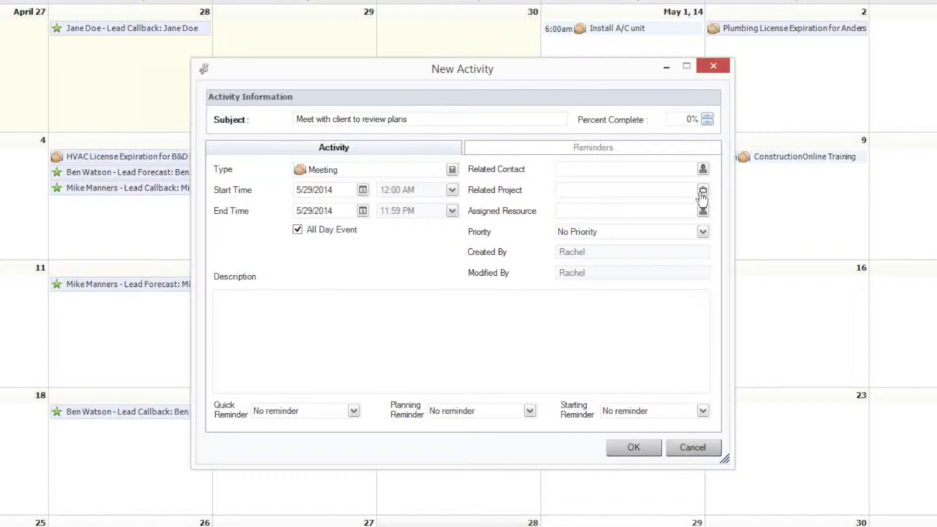
Link the meeting to the Abernathy Residence project and save it on May 29
left_click(702, 193)
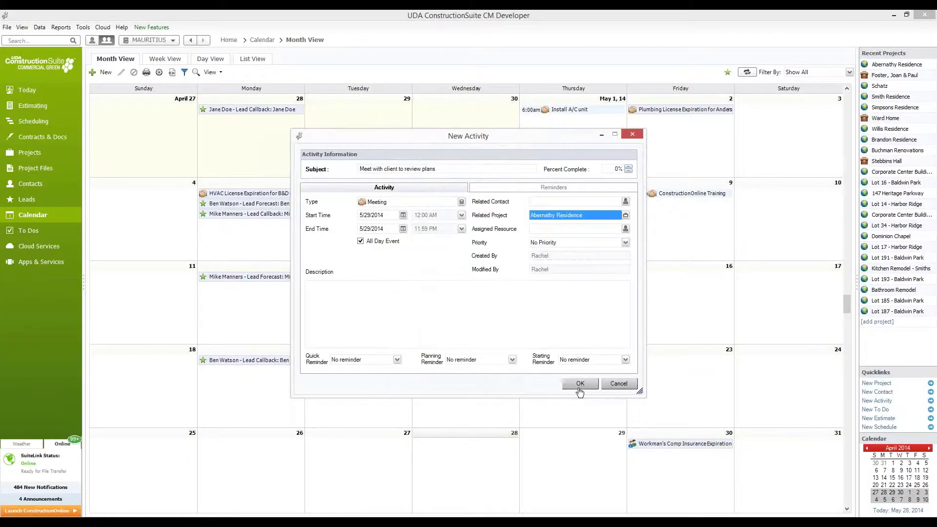
left_click(580, 385)
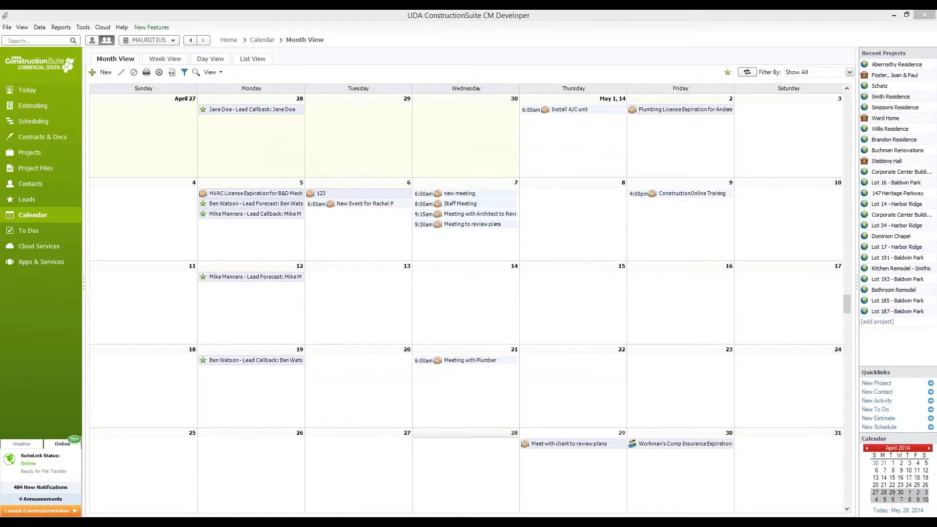
Launch ConstructionOnline in the browser from ConstructionSuite
left_click(431, 474)
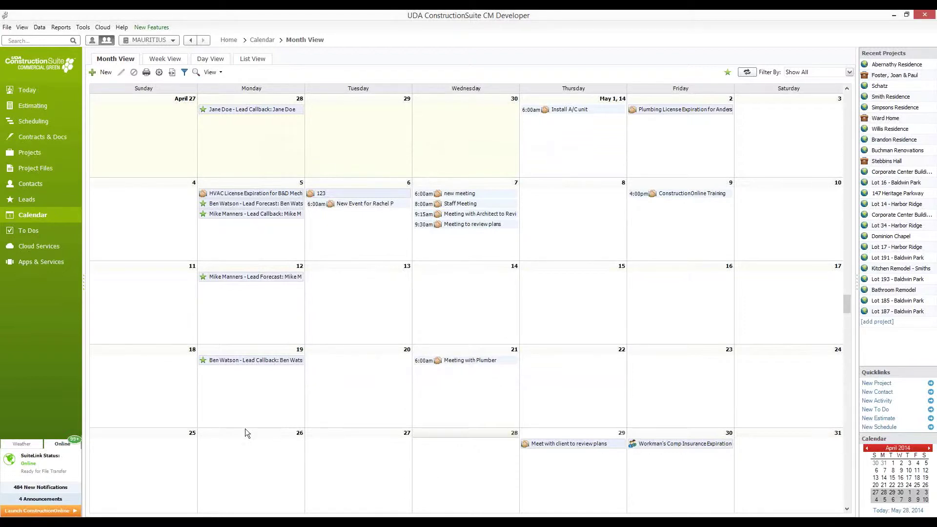
left_click(37, 511)
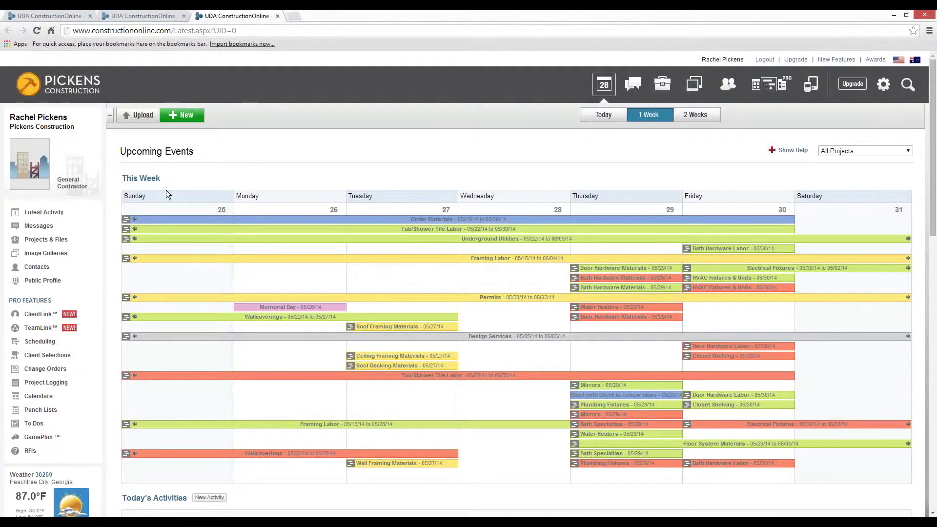
Open the 05/25–05/31/2014 week view and display the May 29 client meeting's details
left_click(149, 181)
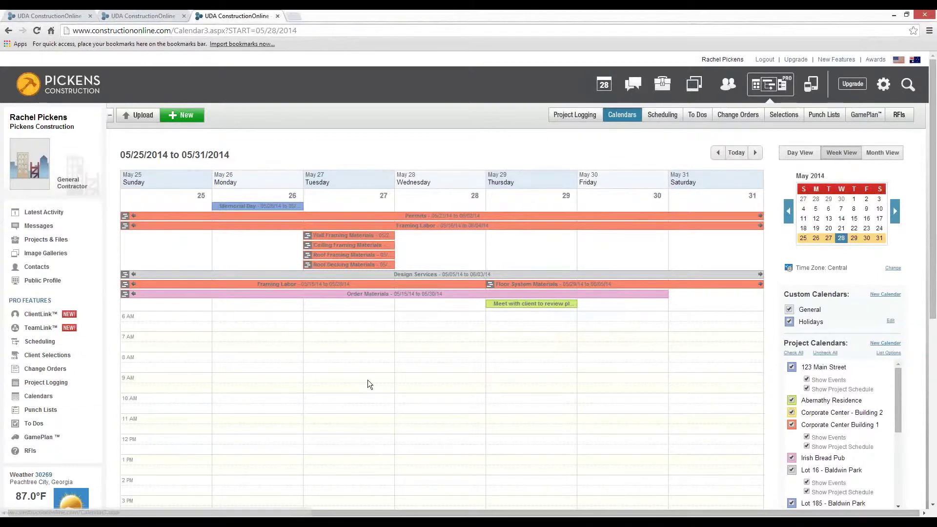
left_click(543, 302)
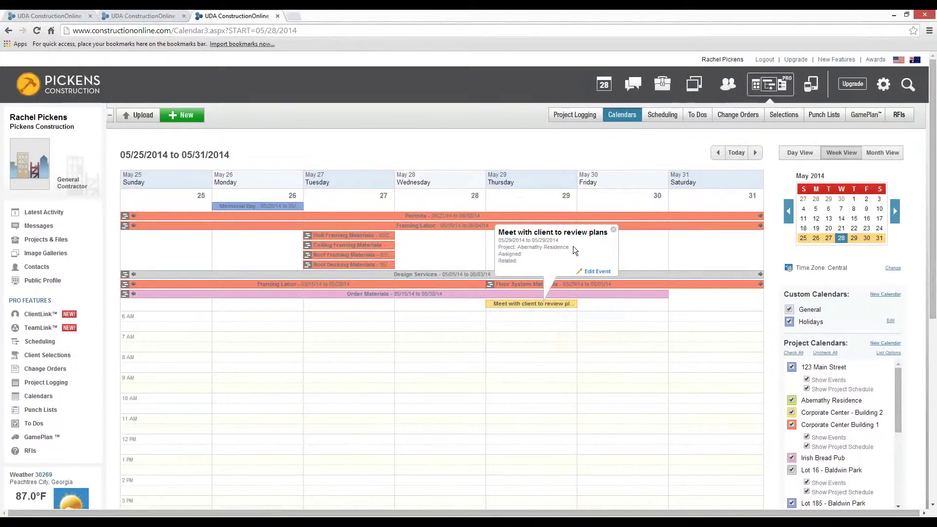
Add the note 'location' to the client meeting, leave it public, and save
left_click(598, 273)
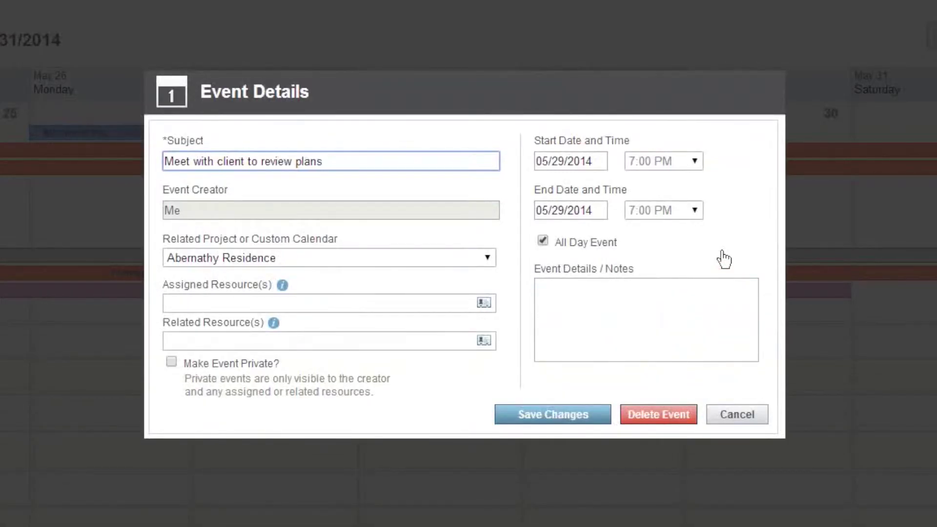
left_click(597, 308)
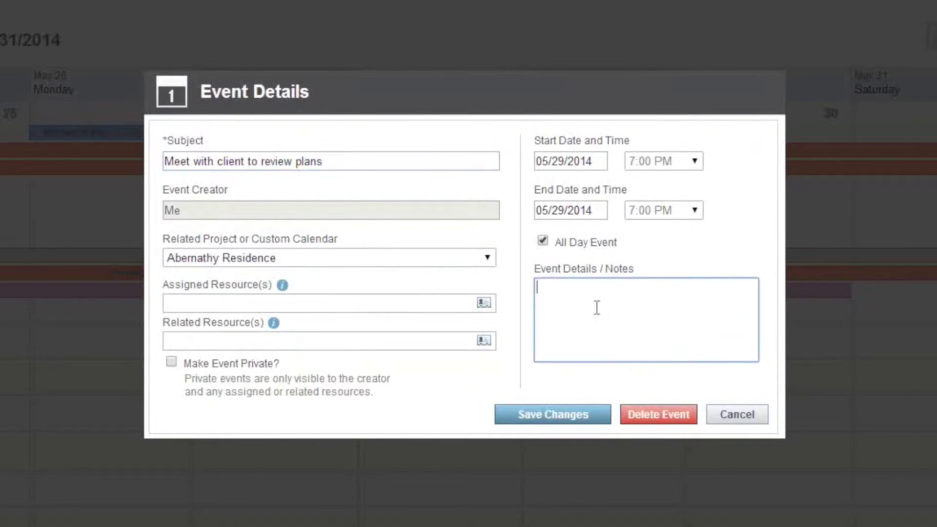
type("location")
left_click(171, 361)
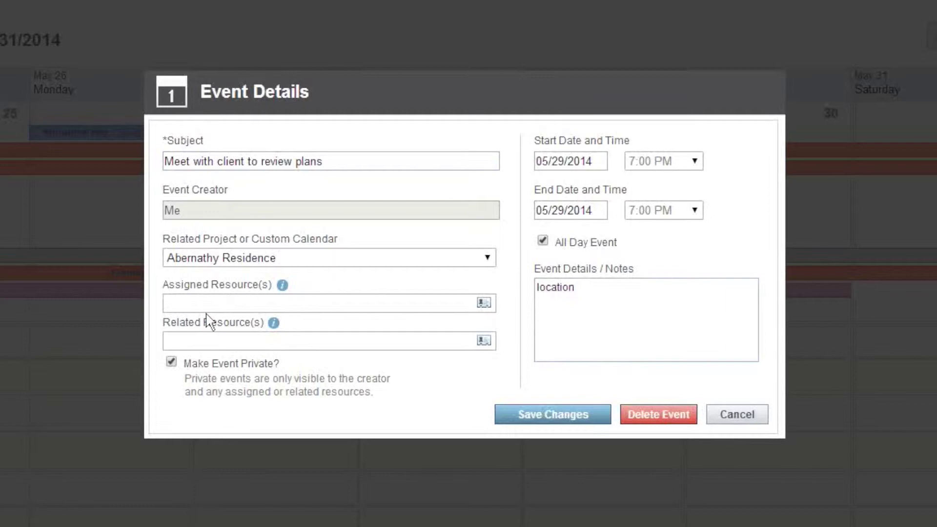
left_click(171, 362)
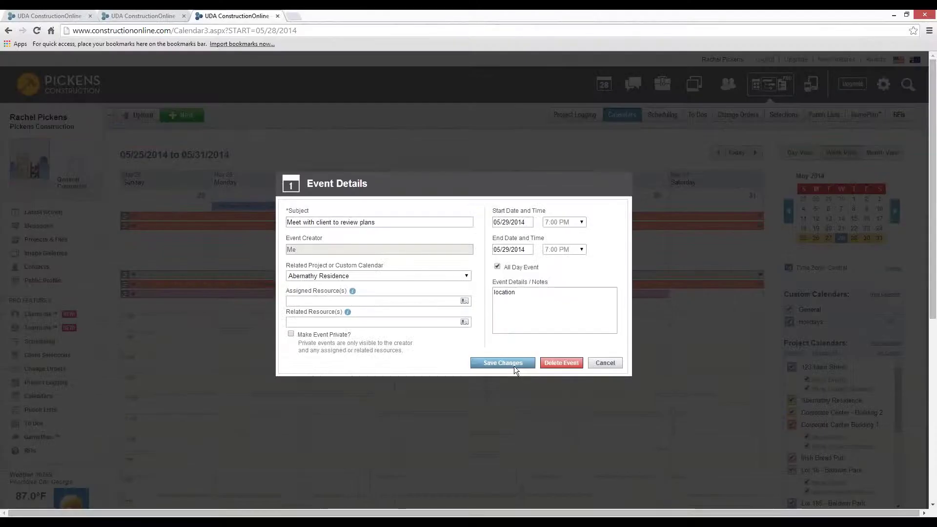
left_click(575, 422)
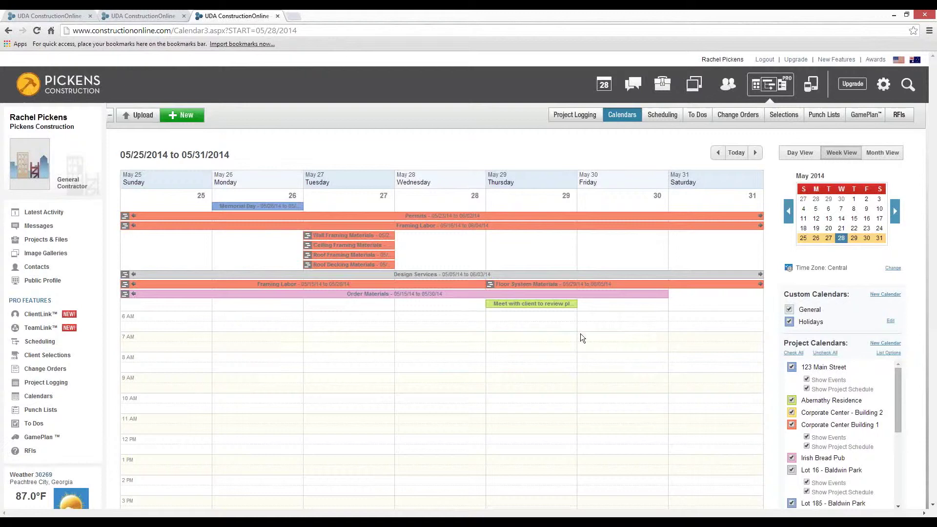
Add a 'Meeting with Architect' event on Friday May 30, linked to Abernathy Residence
left_click(615, 309)
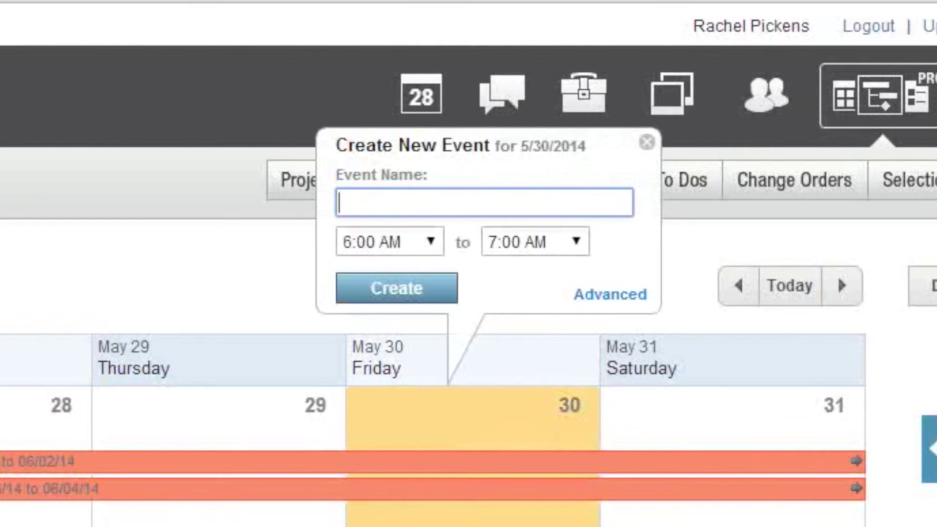
type("Meeting with ")
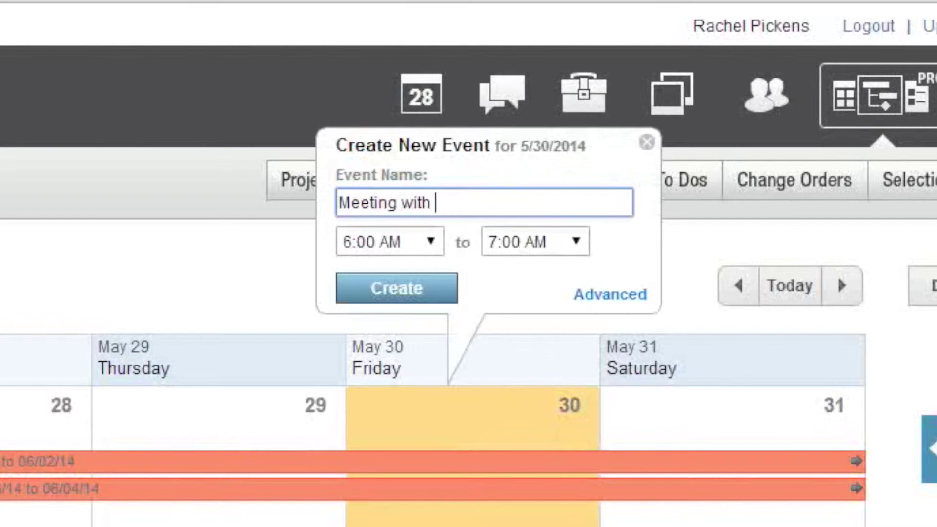
type("Arcghu")
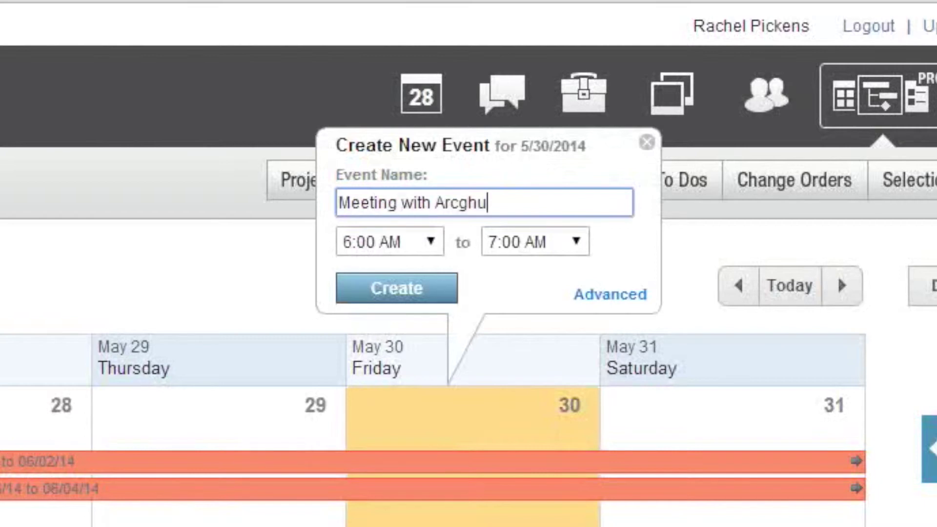
key("BackSpace")
key("BackSpace")
key("BackSpace")
type("hitect")
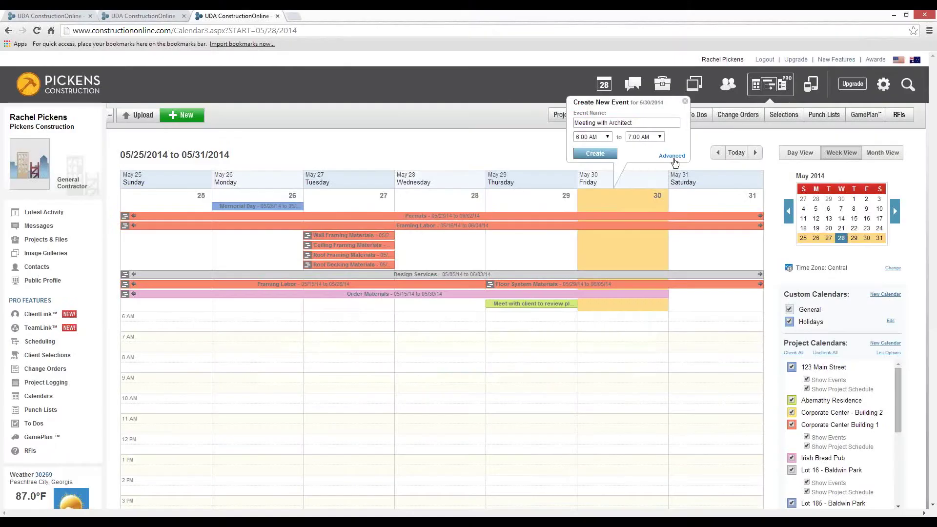
left_click(624, 299)
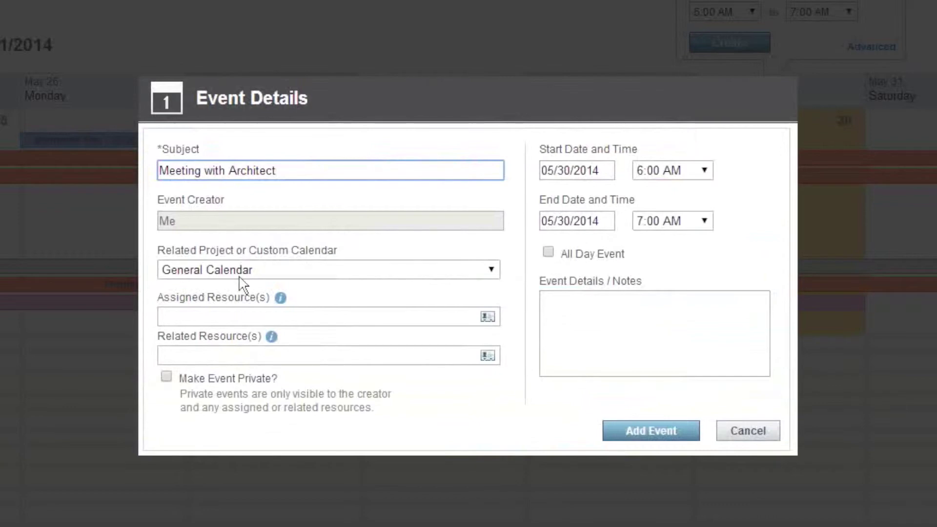
left_click(243, 274)
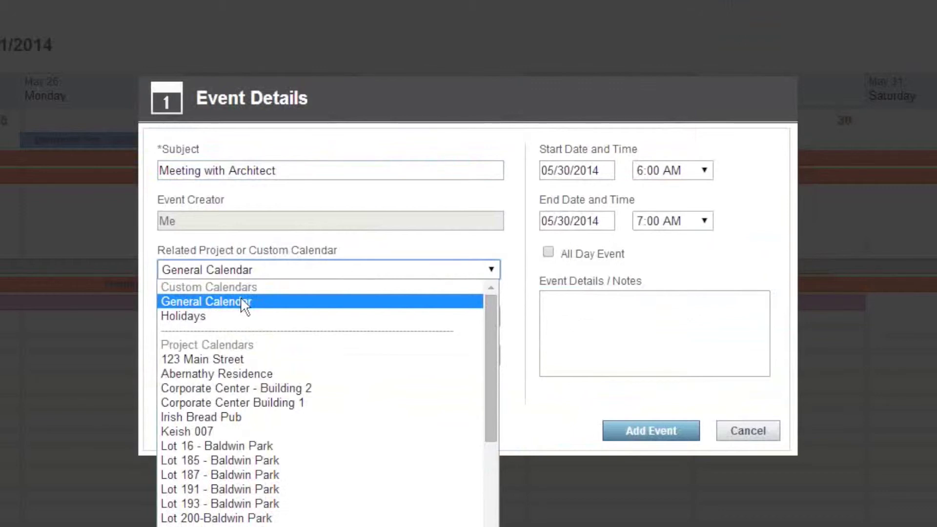
left_click(227, 376)
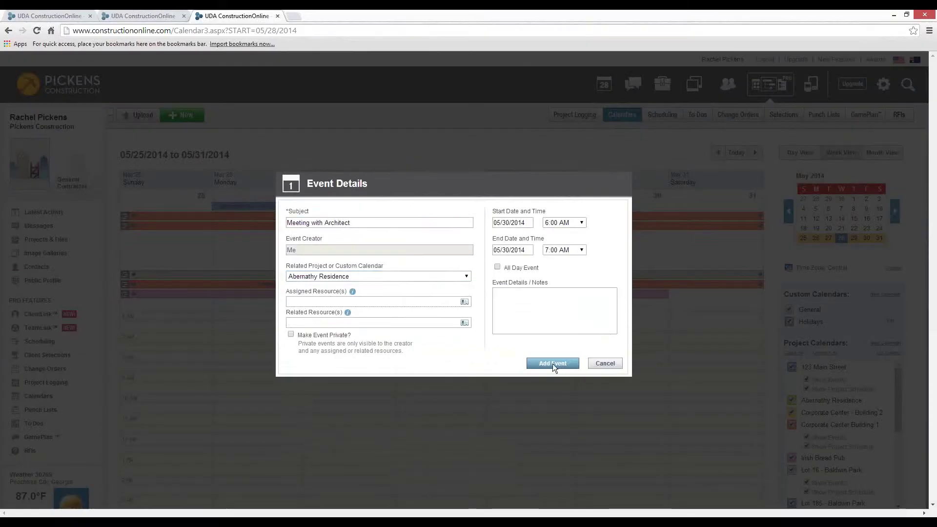
left_click(668, 434)
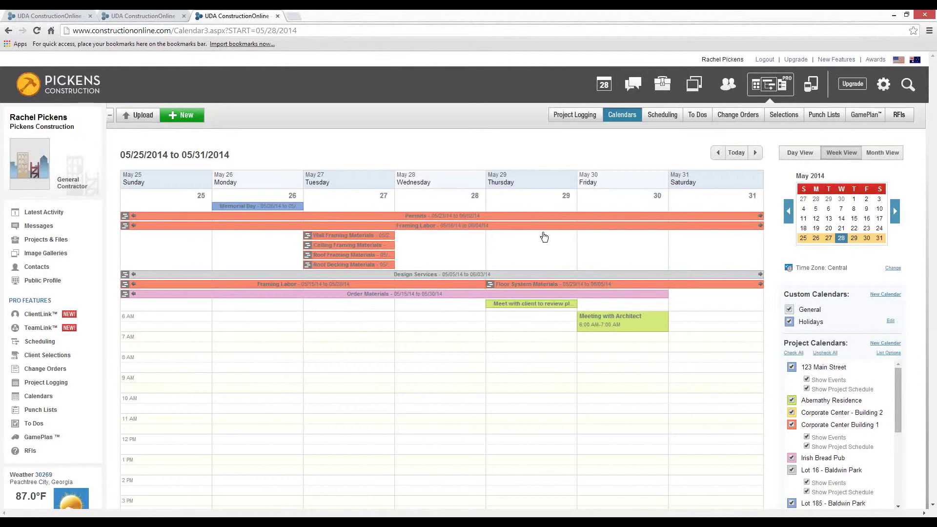
Return to ConstructionSuite and sync its calendar to show the May 30 architect meeting
left_click(896, 16)
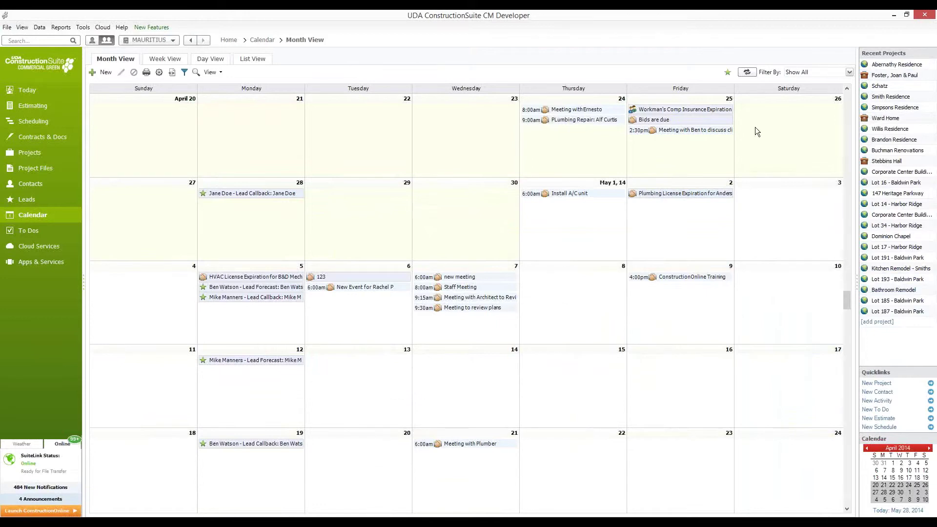
left_click(746, 77)
scroll(593, 345, "down", 2)
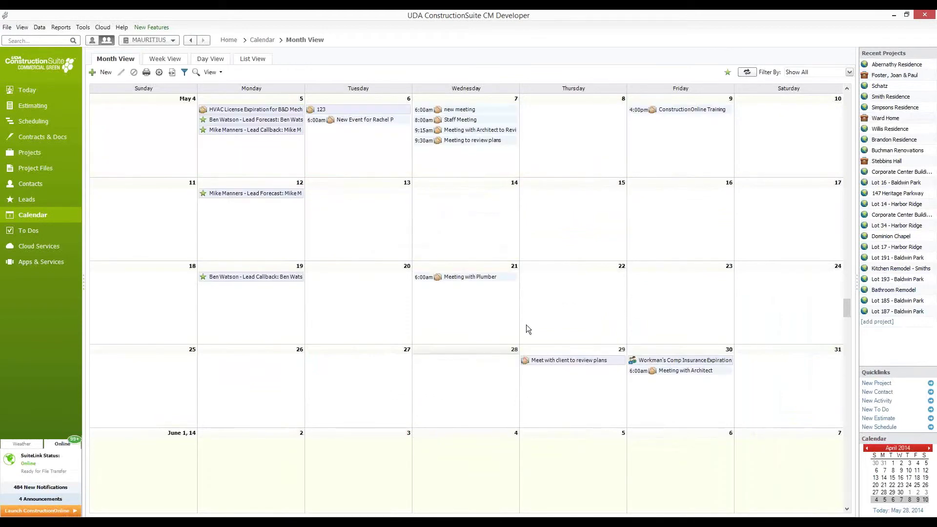
double_click(577, 363)
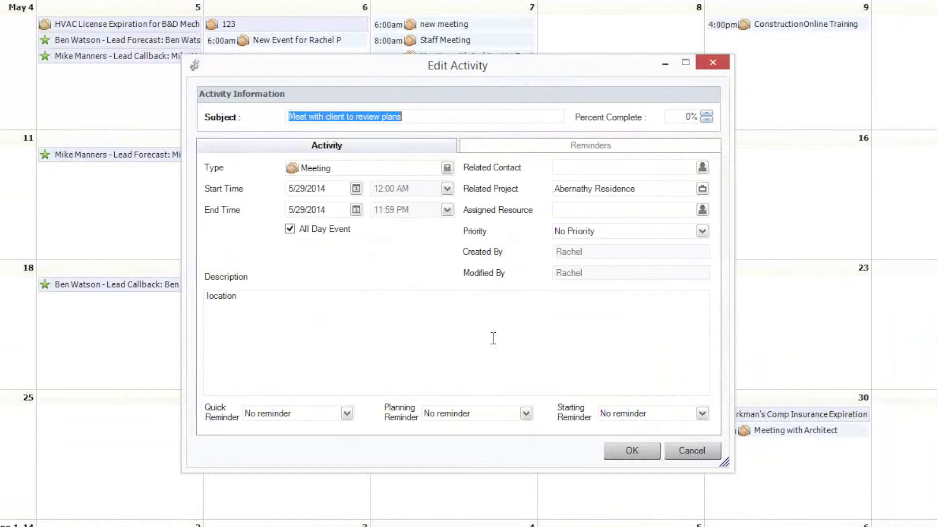
left_click(291, 303)
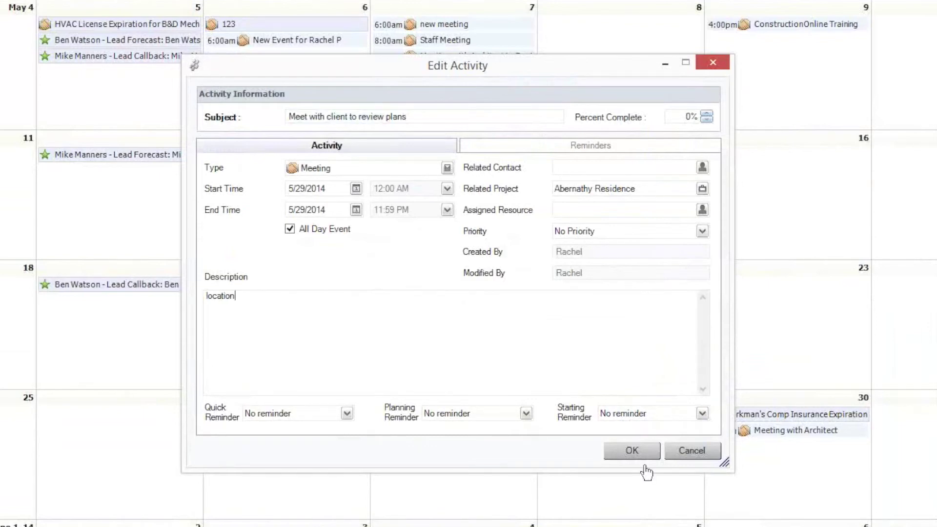
left_click(631, 451)
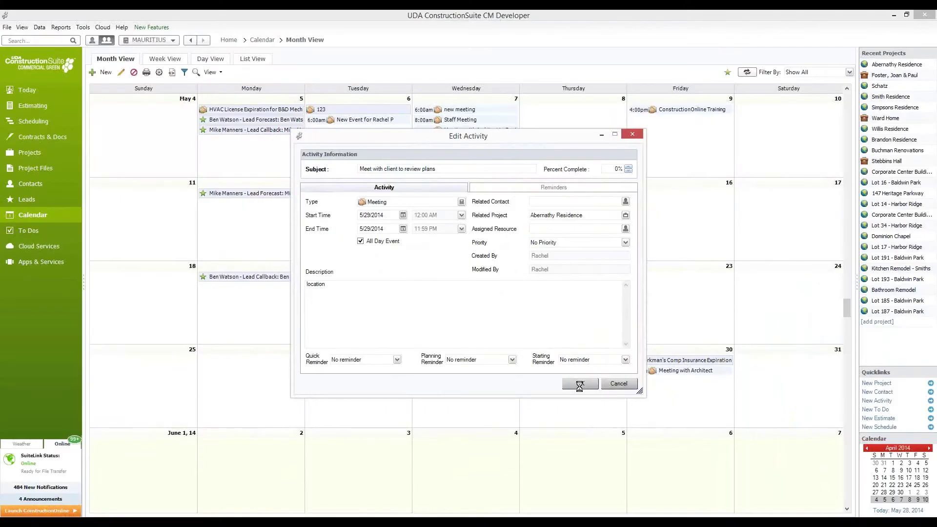
double_click(722, 372)
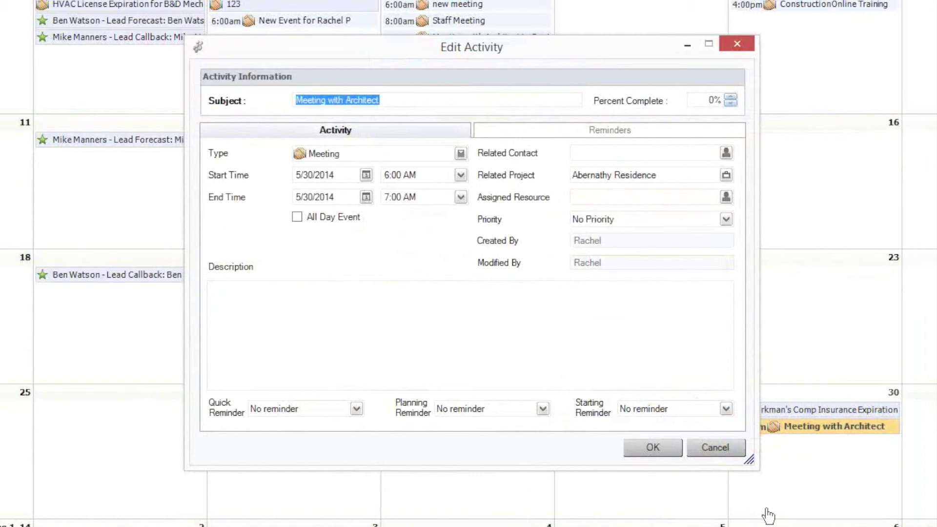
left_click(768, 515)
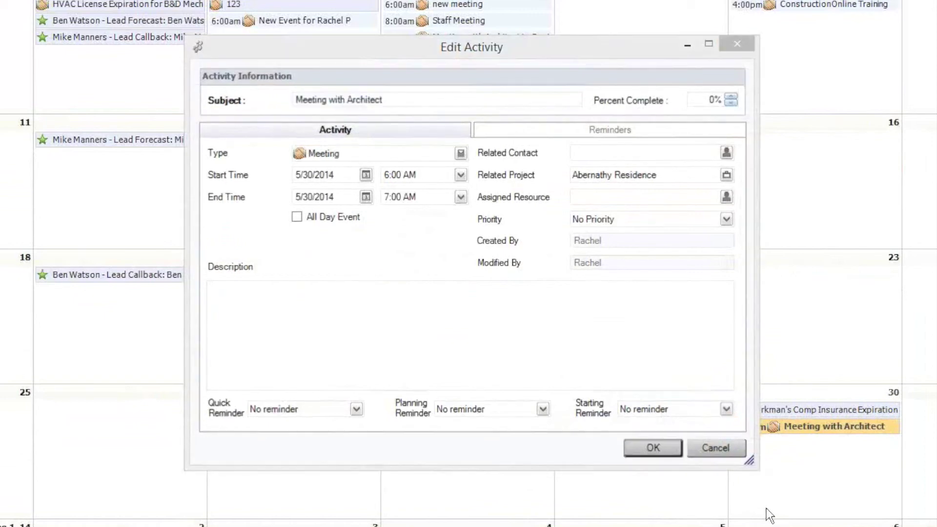